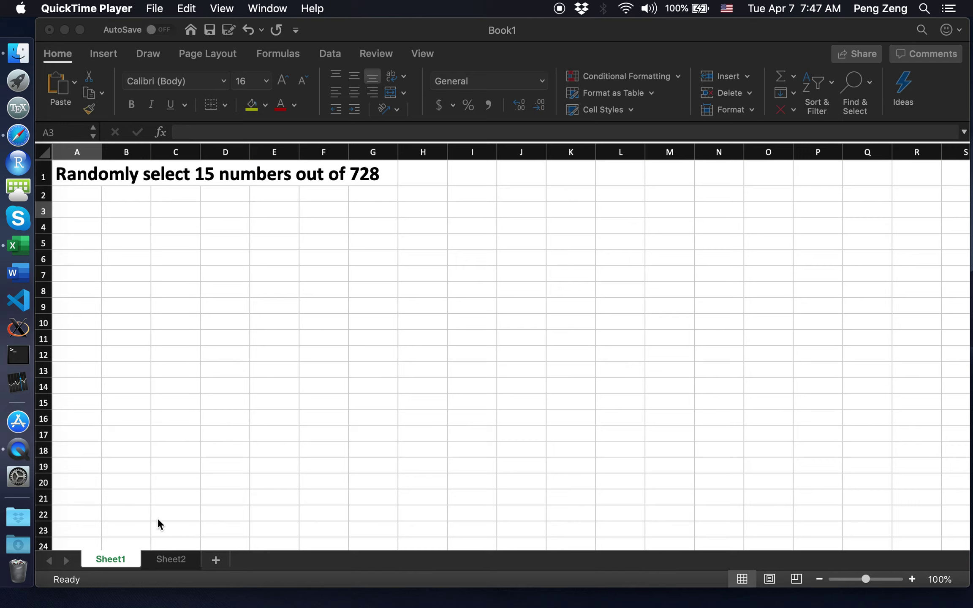
# Bring the Excel workbook to the front and switch from Sheet1 to Sheet2.
pyautogui.click(174, 562)
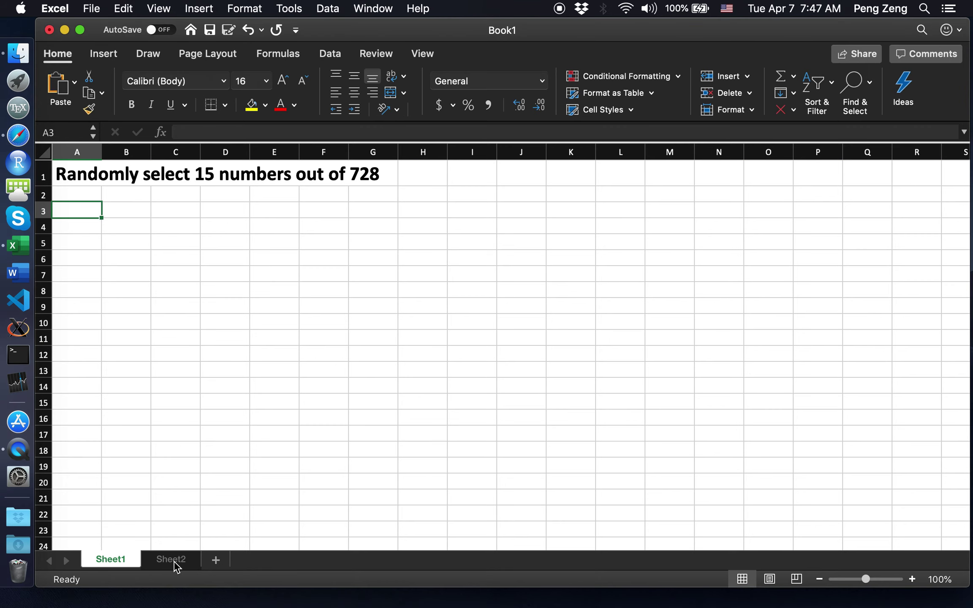
pyautogui.click(174, 561)
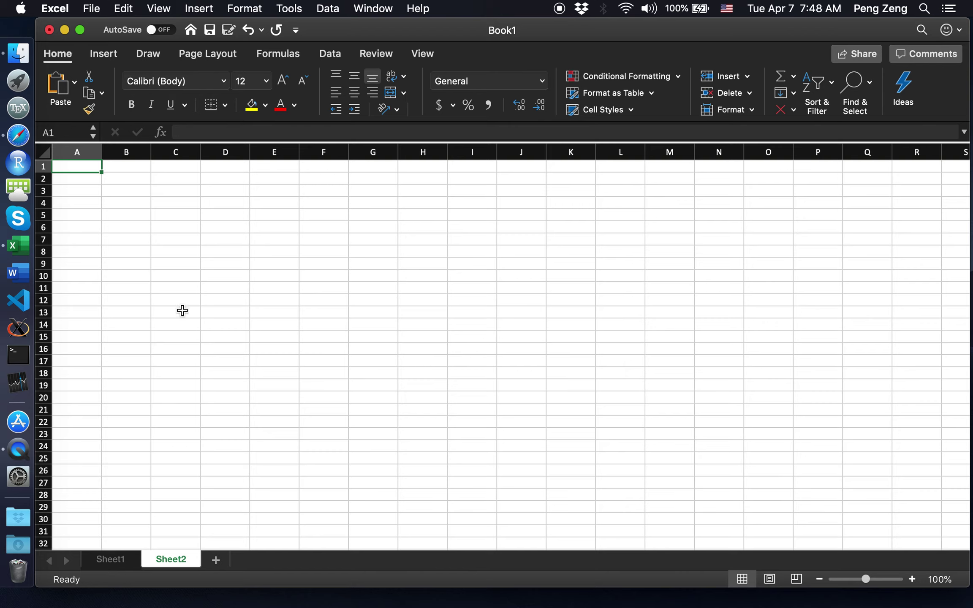
pyautogui.write('1')
# Enter 1, 2 and 3 in A1:A3 and select those three cells.
pyautogui.press('Return')
pyautogui.write('2')
pyautogui.press('Return')
pyautogui.write('3')
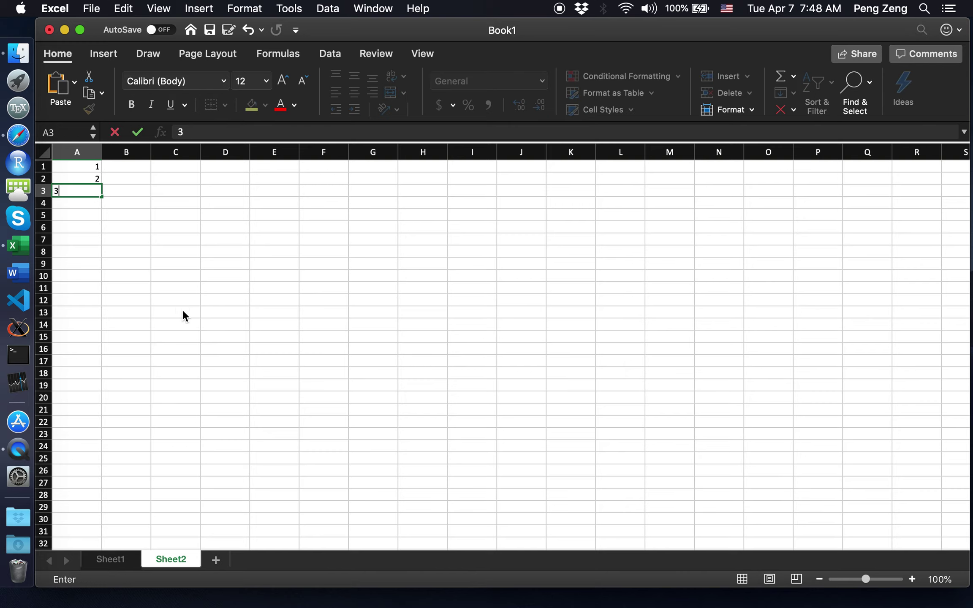
pyautogui.press('Return')
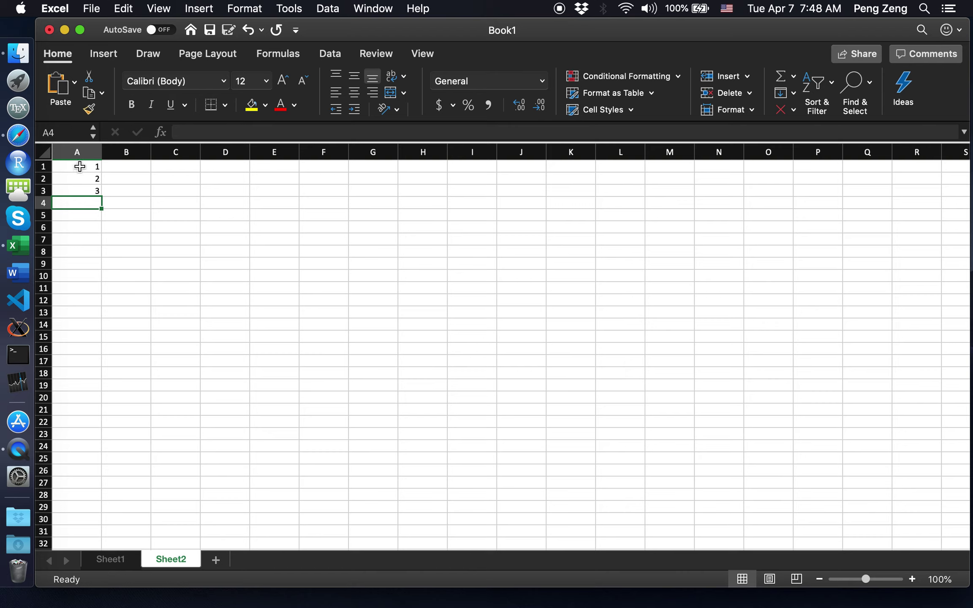
pyautogui.moveTo(79, 165); pyautogui.dragTo(79, 192)
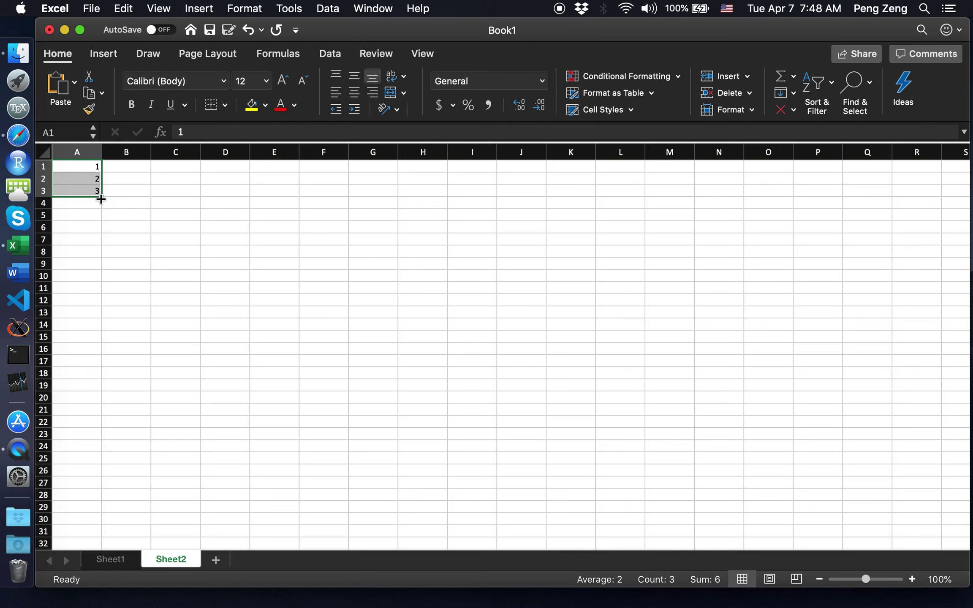
# Extend the A1:A3 series with the fill handle down to 728 in row 728.
pyautogui.moveTo(101, 197)
pyautogui.mouseDown()
pyautogui.moveTo(84, 355)
pyautogui.moveTo(87, 590)
pyautogui.mouseUp()
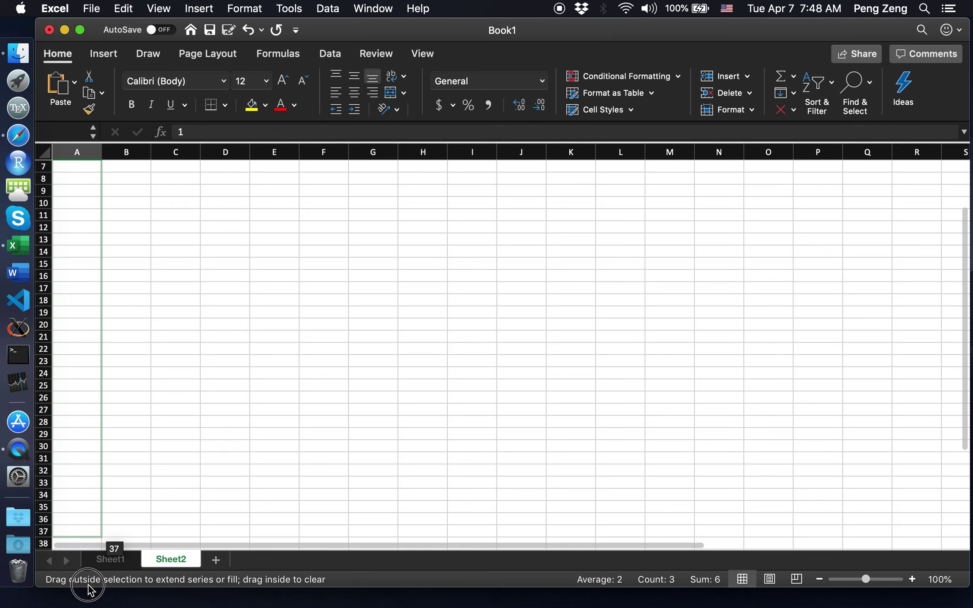
pyautogui.moveTo(88, 589); pyautogui.dragTo(91, 587)
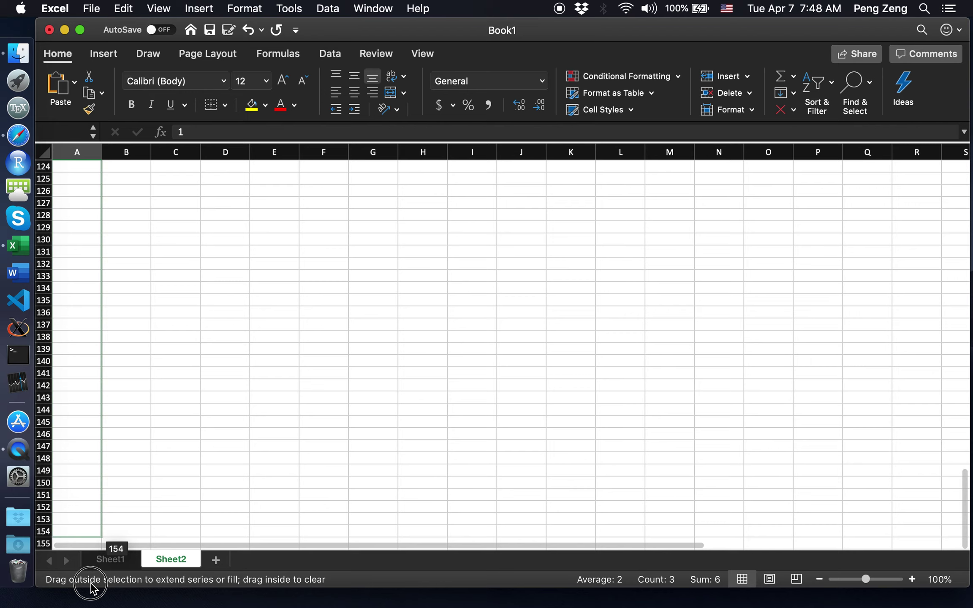
pyautogui.moveTo(92, 588)
pyautogui.mouseDown()
pyautogui.moveTo(85, 605)
pyautogui.moveTo(105, 184)
pyautogui.moveTo(96, 228)
pyautogui.mouseUp()
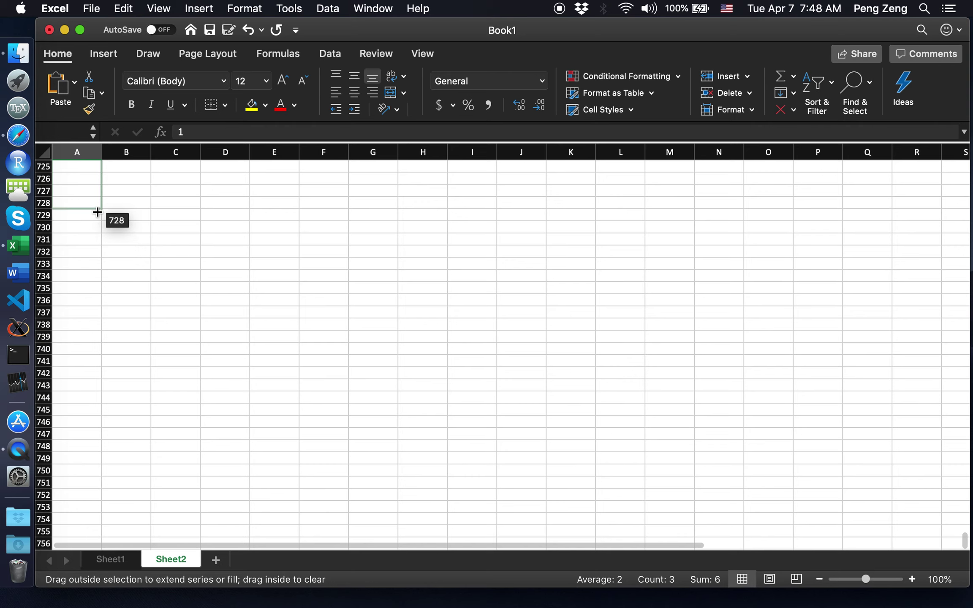
pyautogui.moveTo(95, 228); pyautogui.dragTo(98, 210)
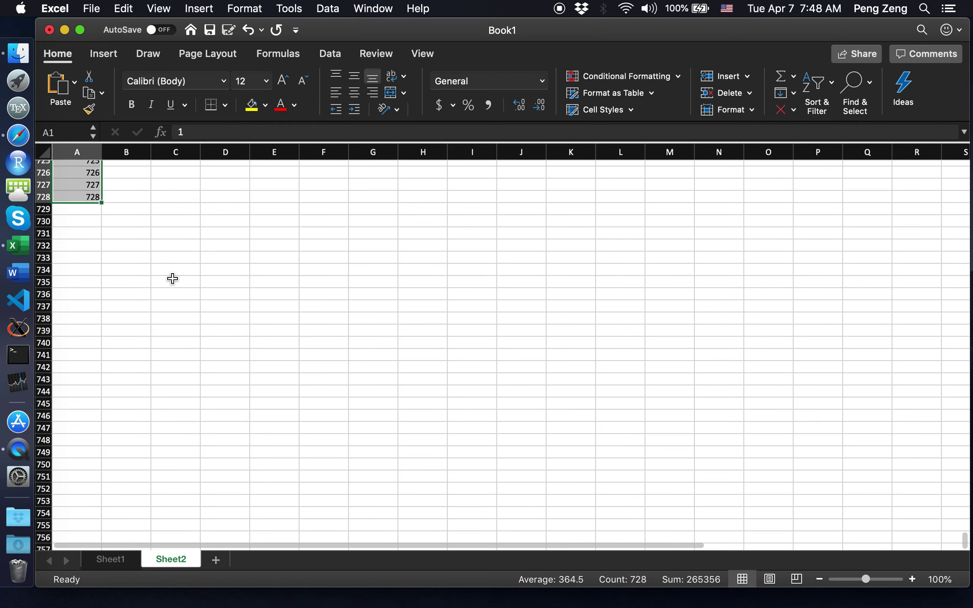
pyautogui.scroll(-2, 172, 278)
pyautogui.scroll(-4, 175, 278)
pyautogui.scroll(5, 175, 279)
pyautogui.click(174, 278)
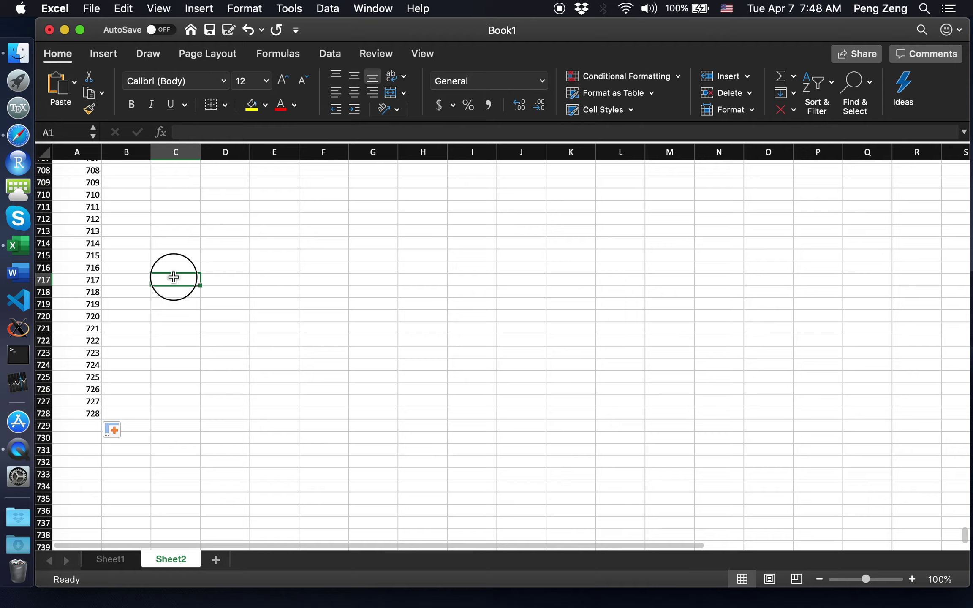
pyautogui.scroll(4, 173, 277)
pyautogui.scroll(6, 172, 276)
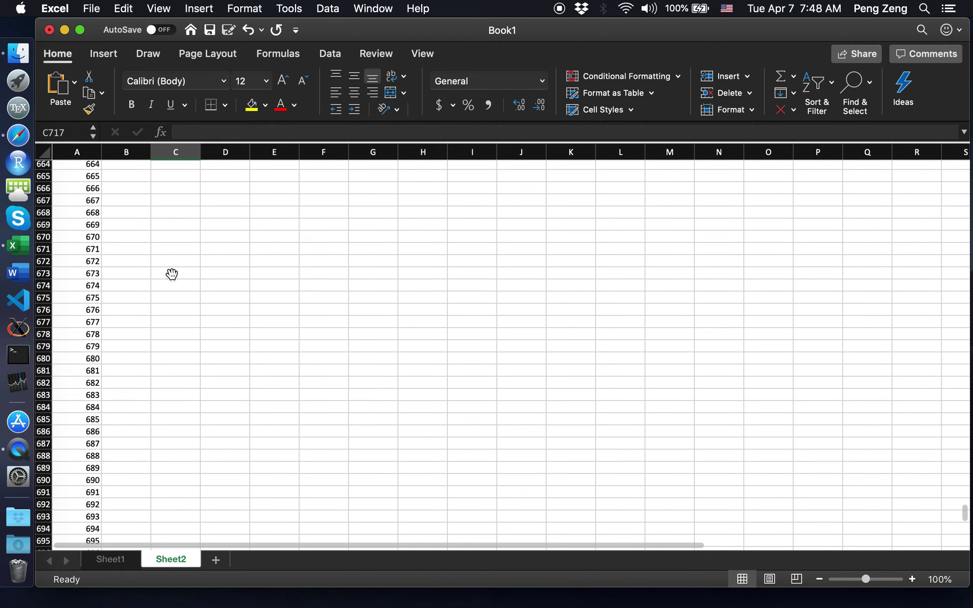
pyautogui.scroll(8, 172, 276)
pyautogui.scroll(9, 173, 272)
pyautogui.scroll(8, 172, 272)
pyautogui.scroll(8, 176, 275)
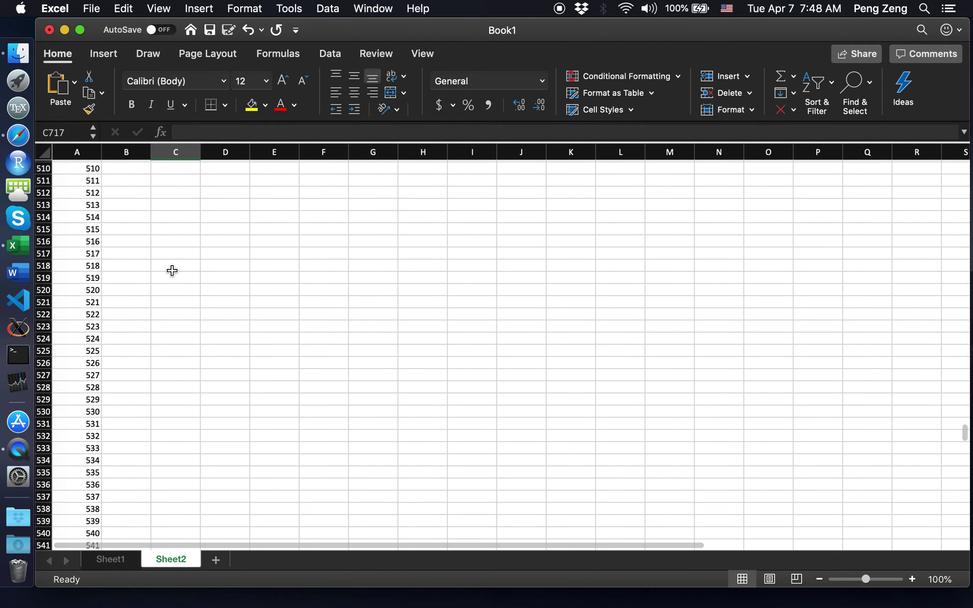
pyautogui.scroll(10, 171, 269)
pyautogui.scroll(10, 167, 271)
pyautogui.scroll(5, 296, 285)
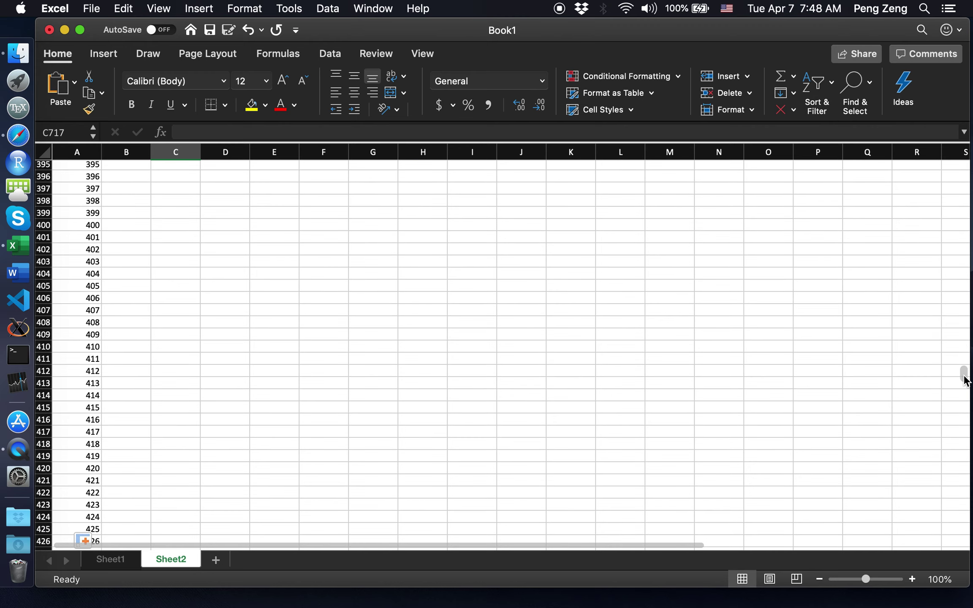
pyautogui.moveTo(965, 378); pyautogui.dragTo(956, 162)
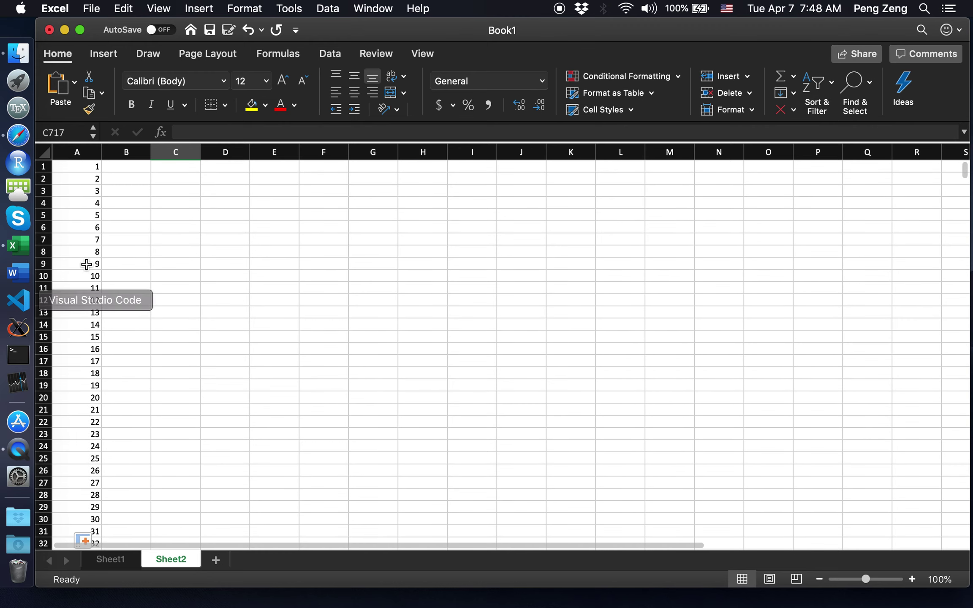
pyautogui.click(130, 215)
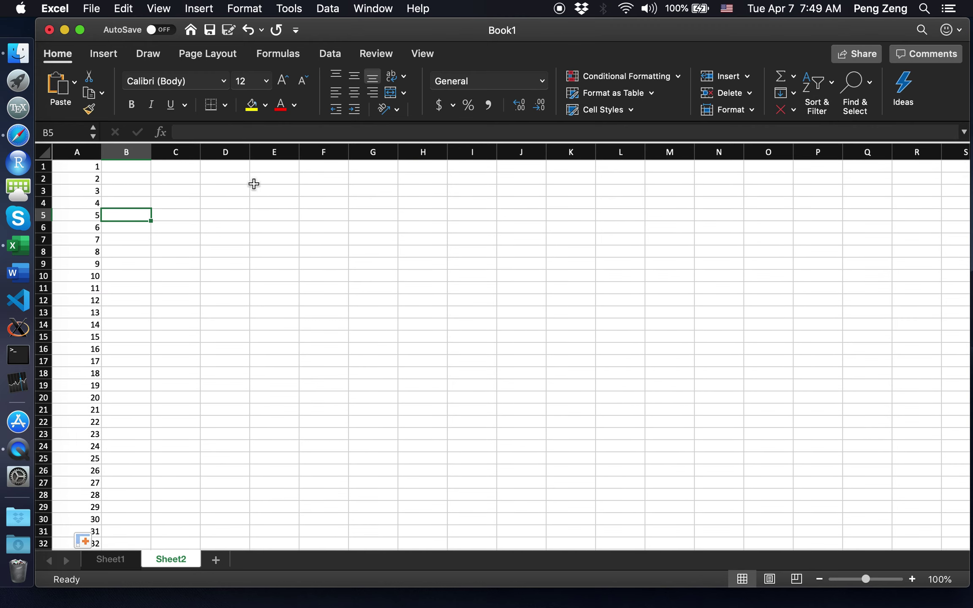
pyautogui.click(332, 55)
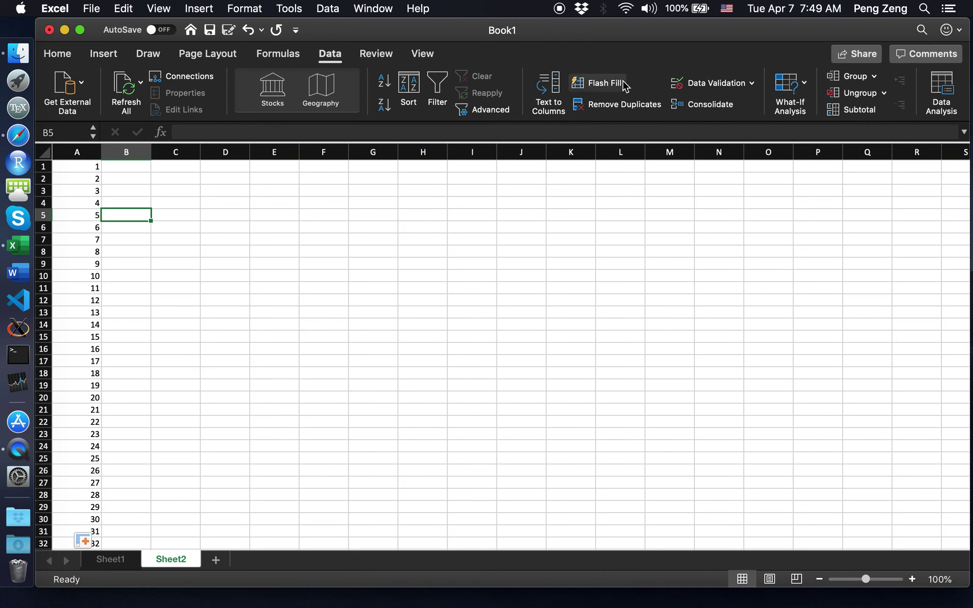
# Choose the Sampling tool from the Data Analysis list.
pyautogui.click(944, 89)
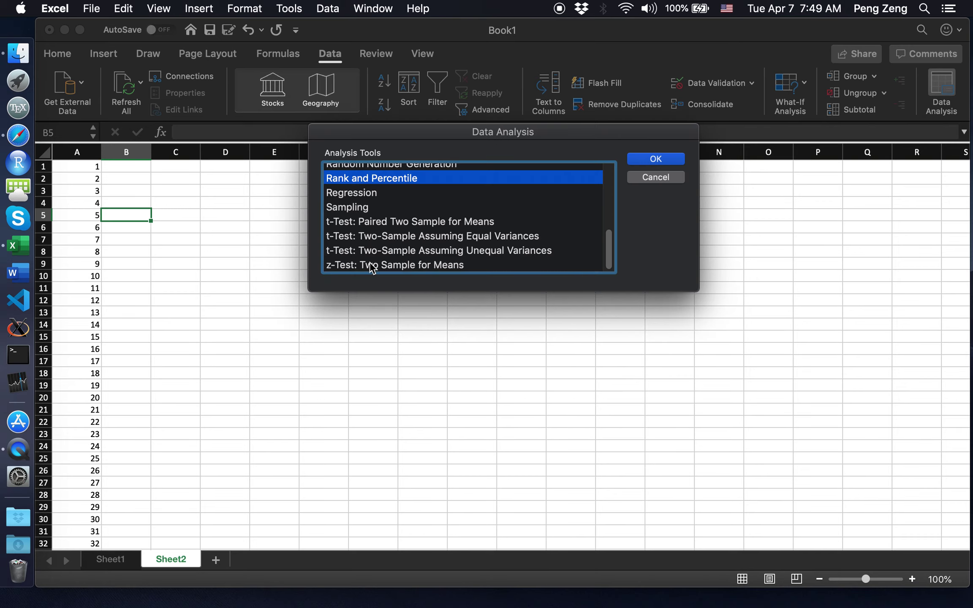
pyautogui.click(362, 214)
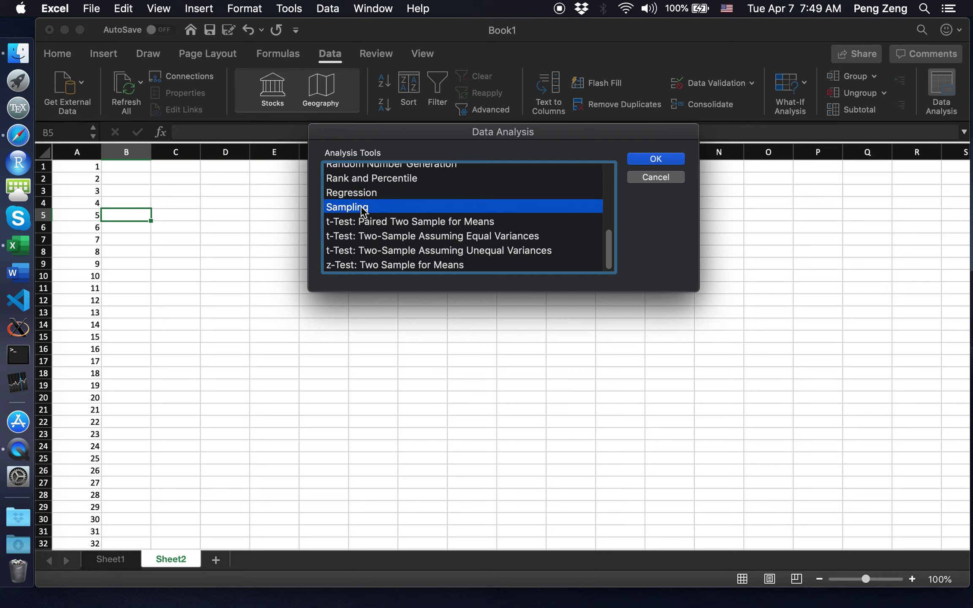
pyautogui.click(662, 159)
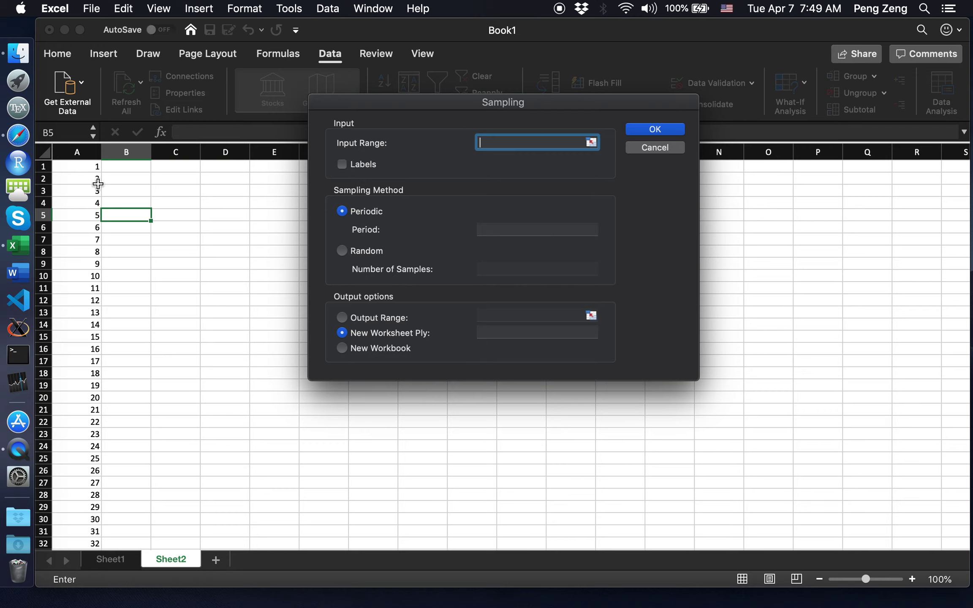
# Set the Sampling input range to A1:A728 and choose the Random method.
pyautogui.moveTo(85, 169)
pyautogui.mouseDown()
pyautogui.moveTo(69, 374)
pyautogui.moveTo(72, 605)
pyautogui.mouseUp()
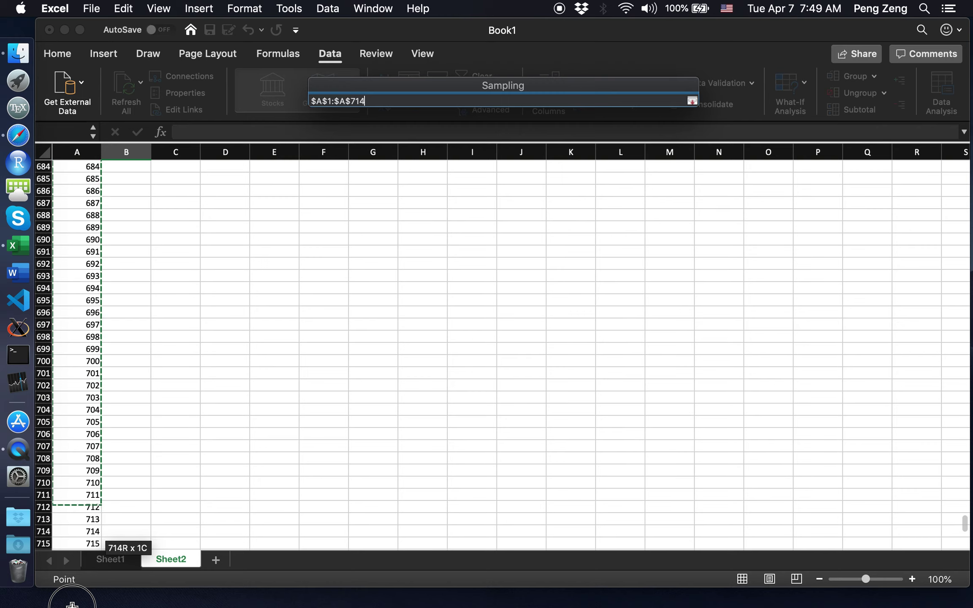
pyautogui.moveTo(71, 604); pyautogui.dragTo(81, 549)
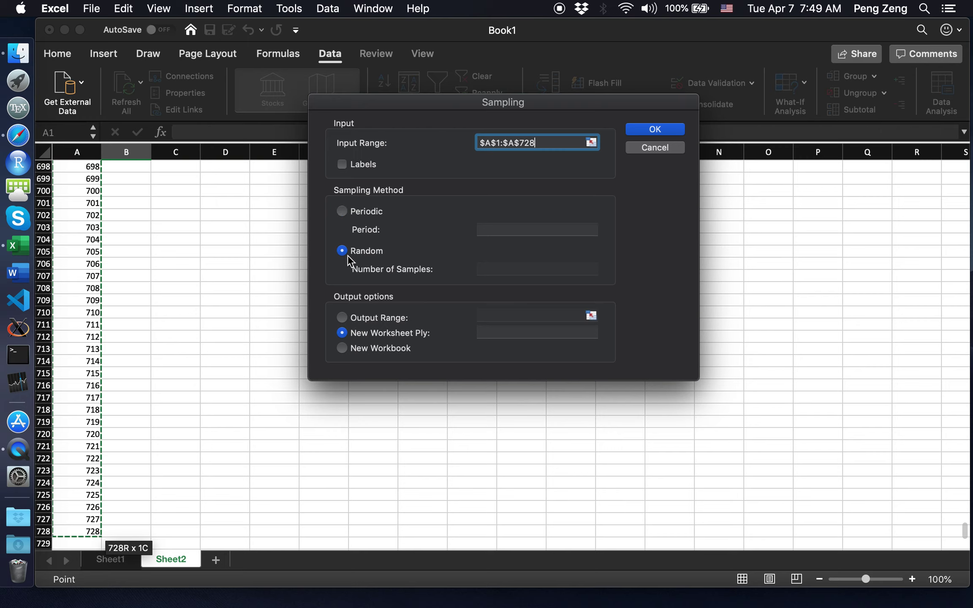
pyautogui.click(511, 268)
pyautogui.write('15')
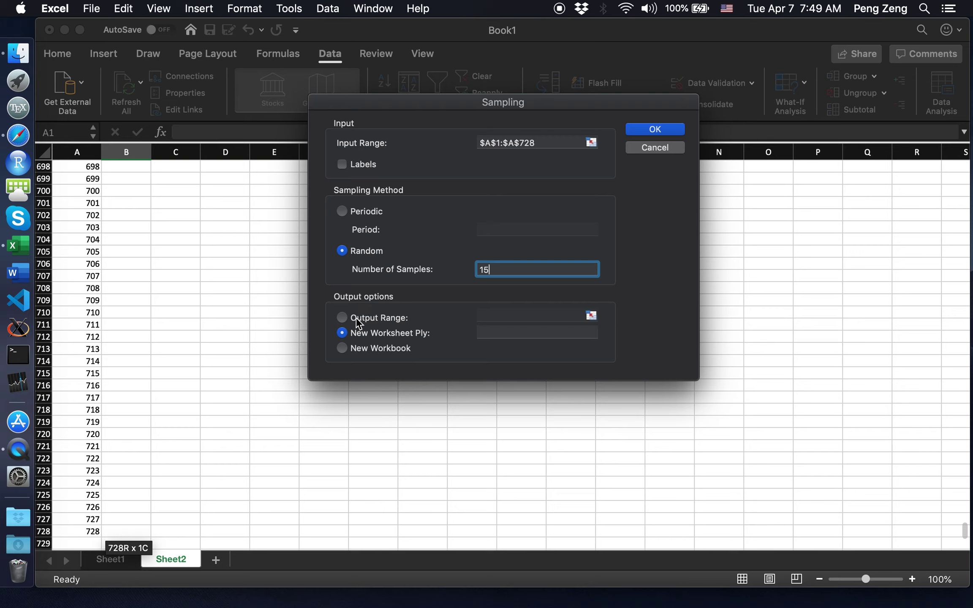
# Send the 15-number sample to output range C1 on Sheet2 and run it.
pyautogui.click(346, 319)
pyautogui.click(490, 318)
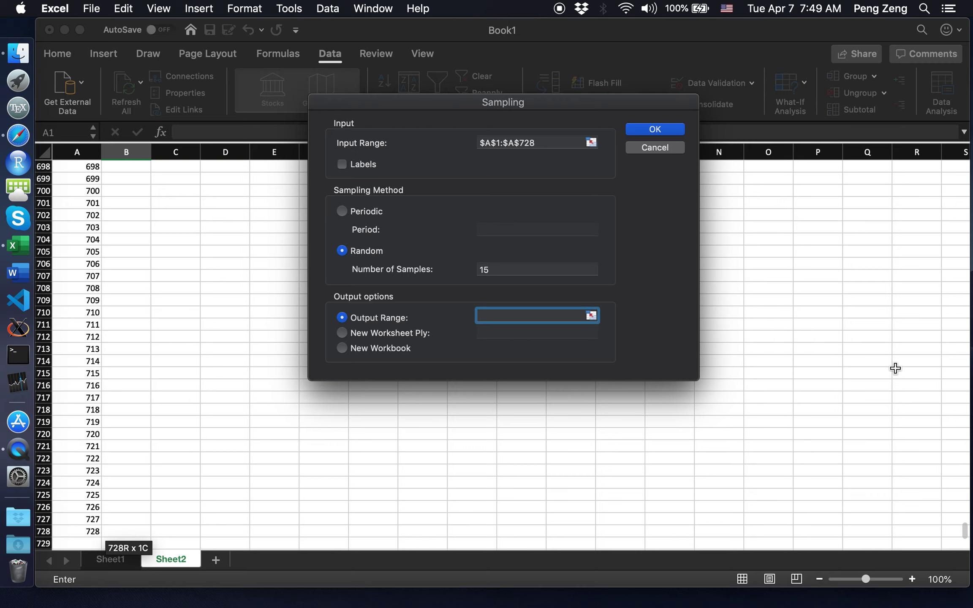
pyautogui.scroll(-3, 950, 381)
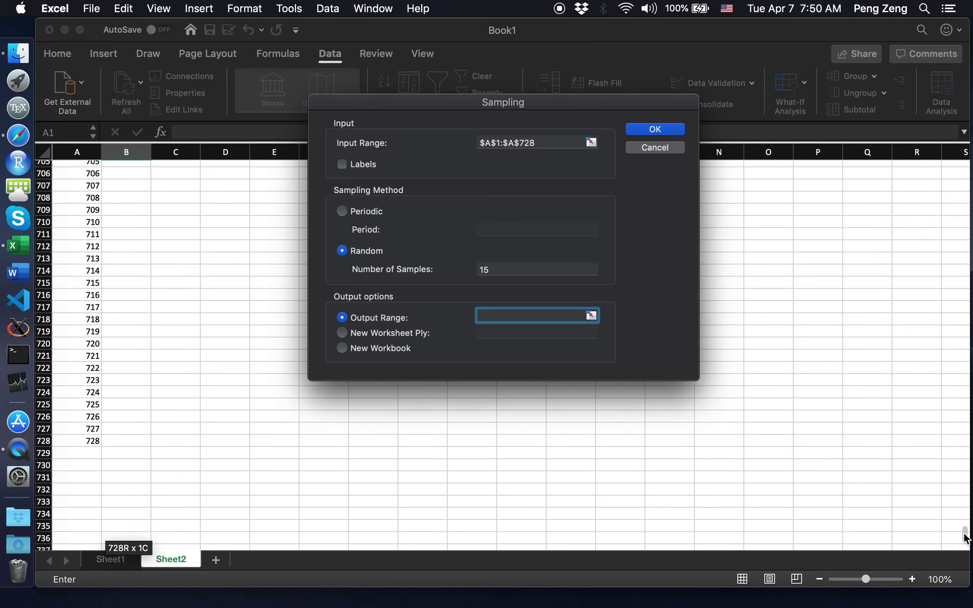
pyautogui.moveTo(965, 532)
pyautogui.mouseDown()
pyautogui.moveTo(956, 326)
pyautogui.moveTo(966, 168)
pyautogui.mouseUp()
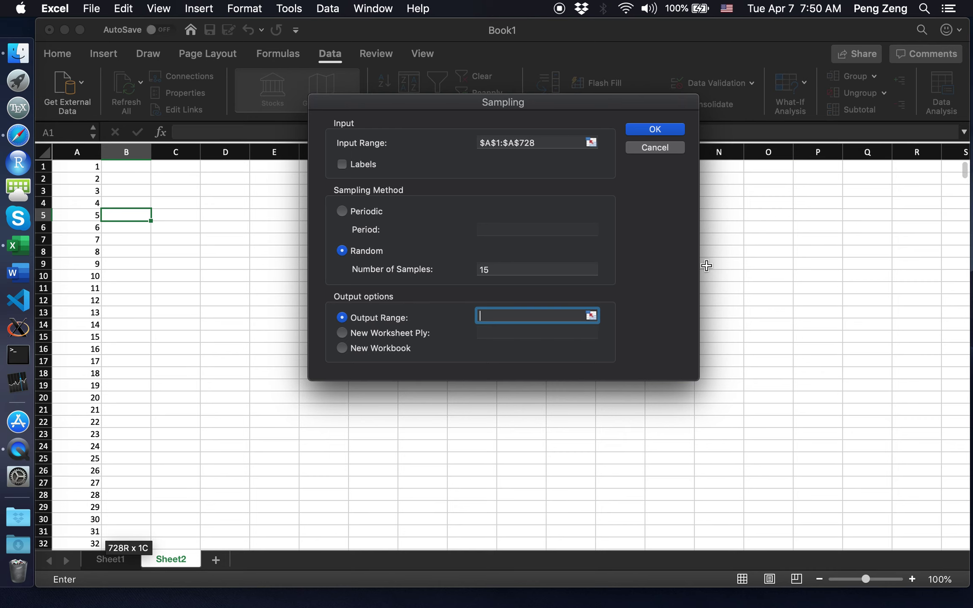
pyautogui.click(161, 167)
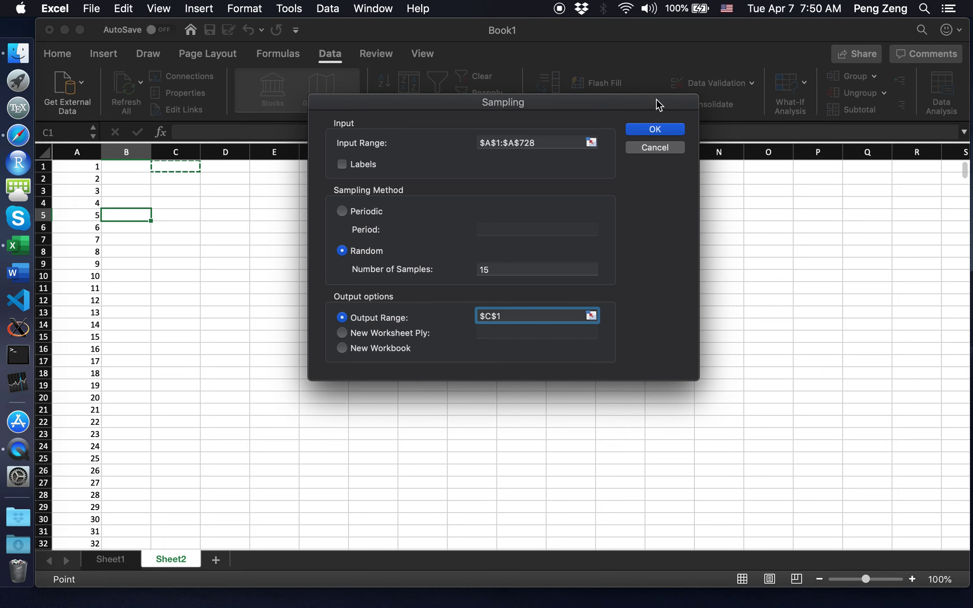
pyautogui.click(659, 134)
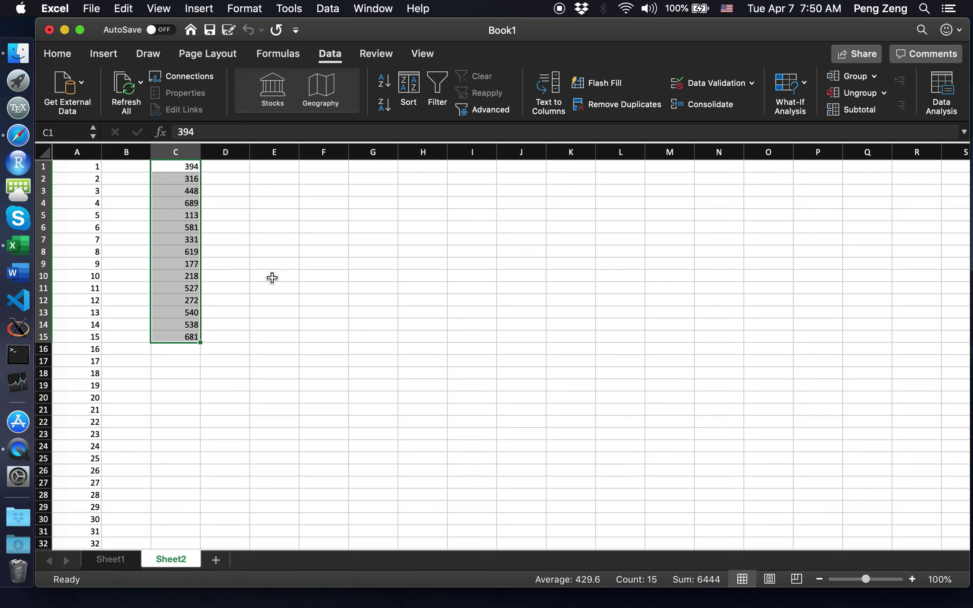
pyautogui.click(228, 211)
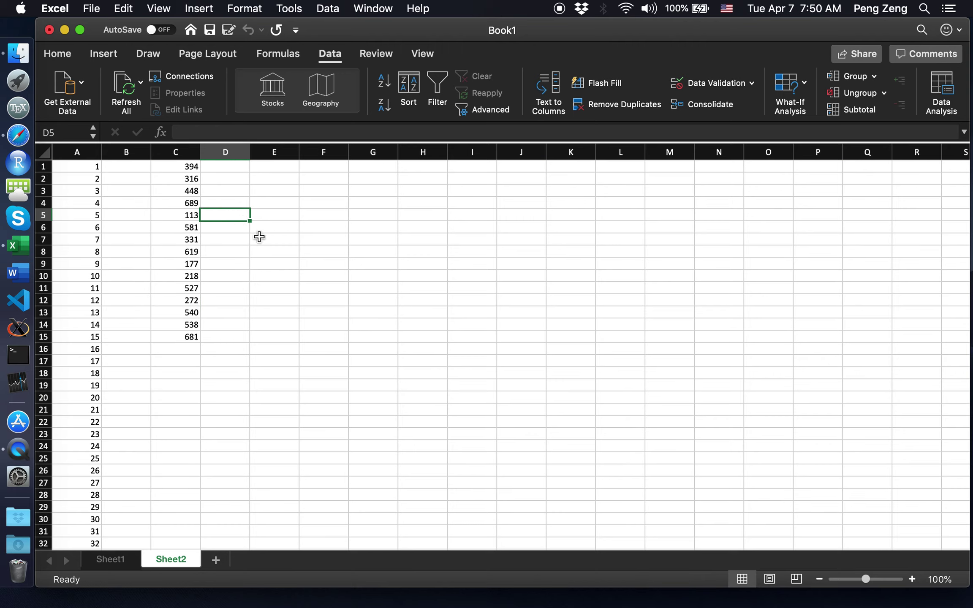